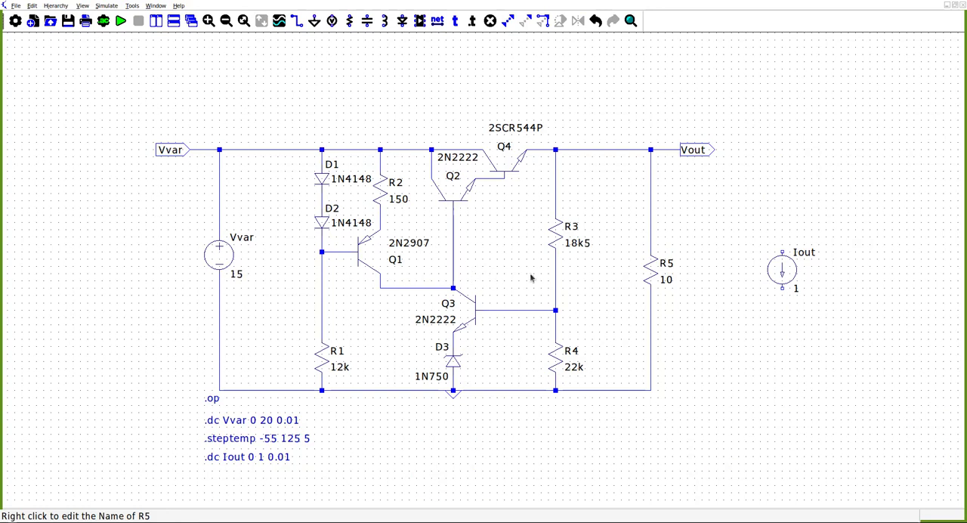
# - Rename load resistor R5 as Rcarga and delete the unconnected current source Iout
pyautogui.press('Return')
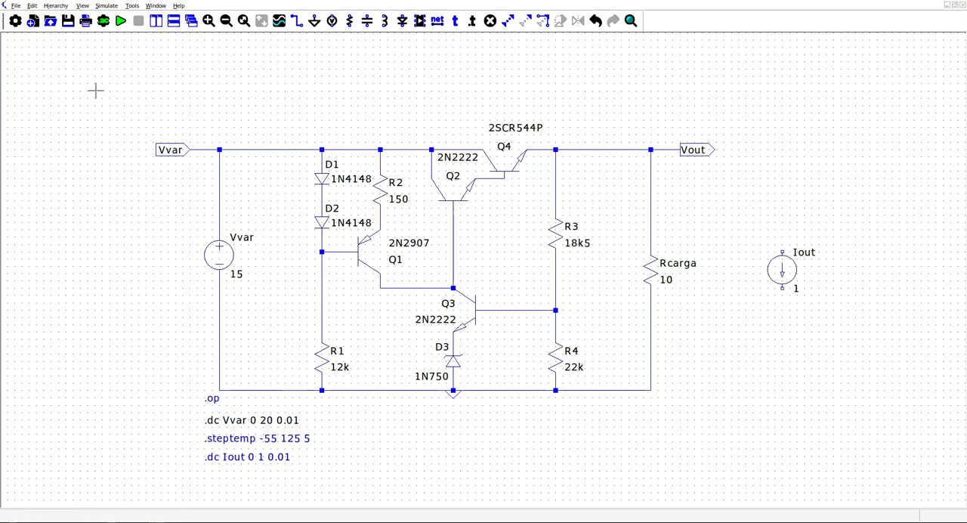
pyautogui.click(121, 22)
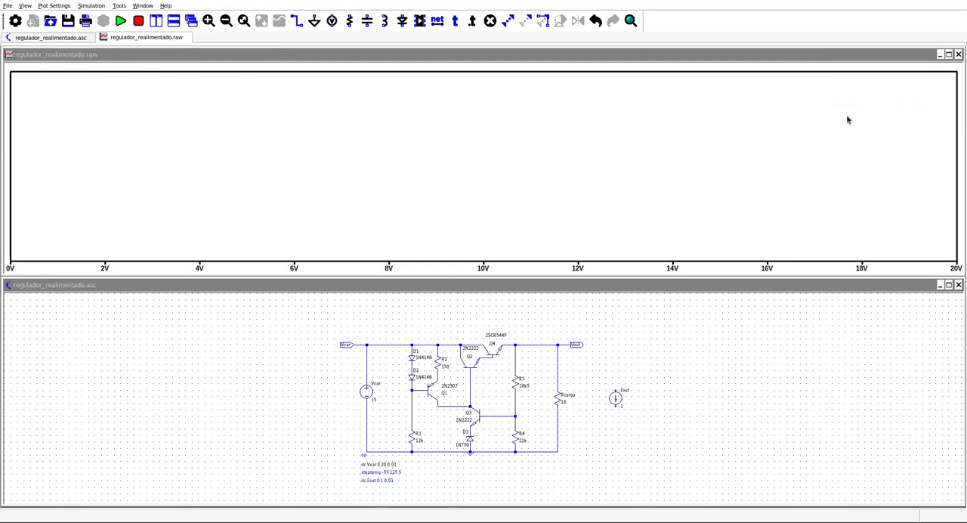
pyautogui.press('Delete')
pyautogui.click(616, 397)
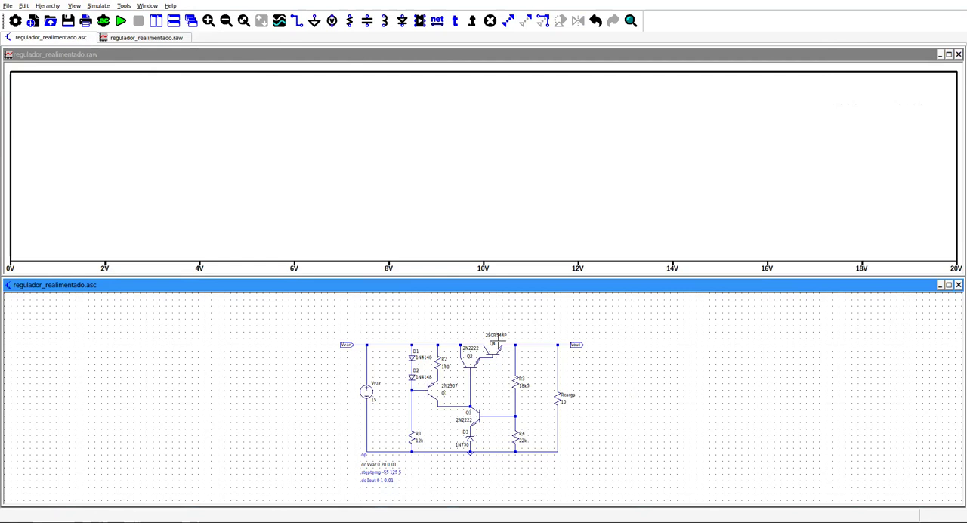
# - Run the DC sweep of Vvar from 0 to 20 V, plot the Vout node voltage, and close that plot
pyautogui.click(120, 21)
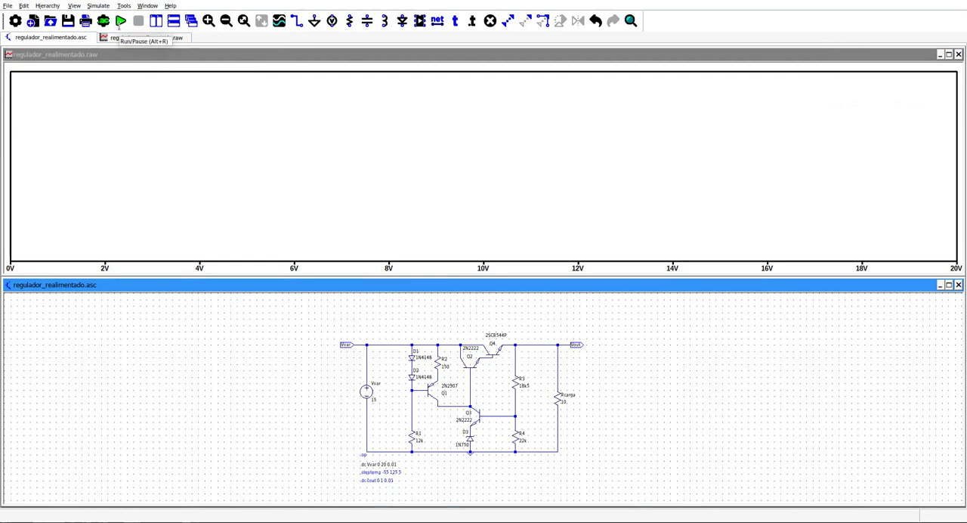
pyautogui.click(142, 40)
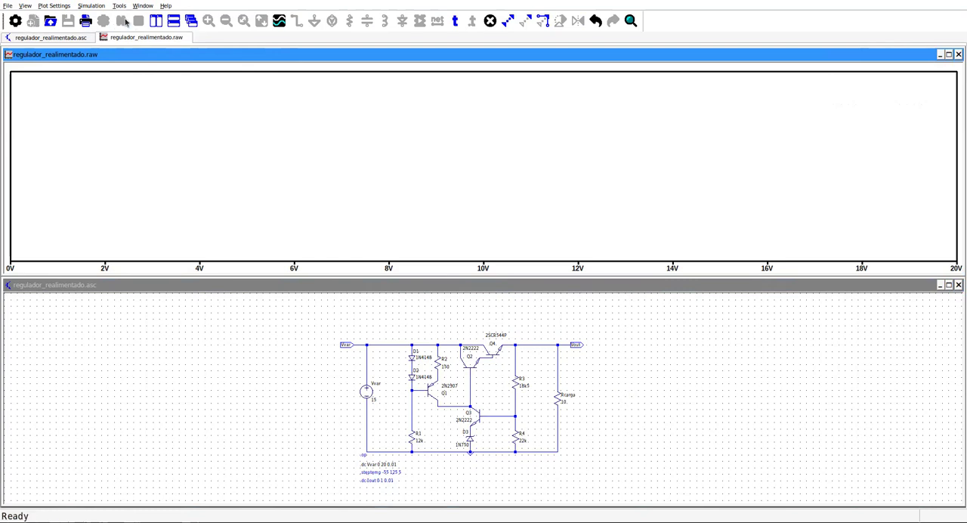
pyautogui.click(340, 284)
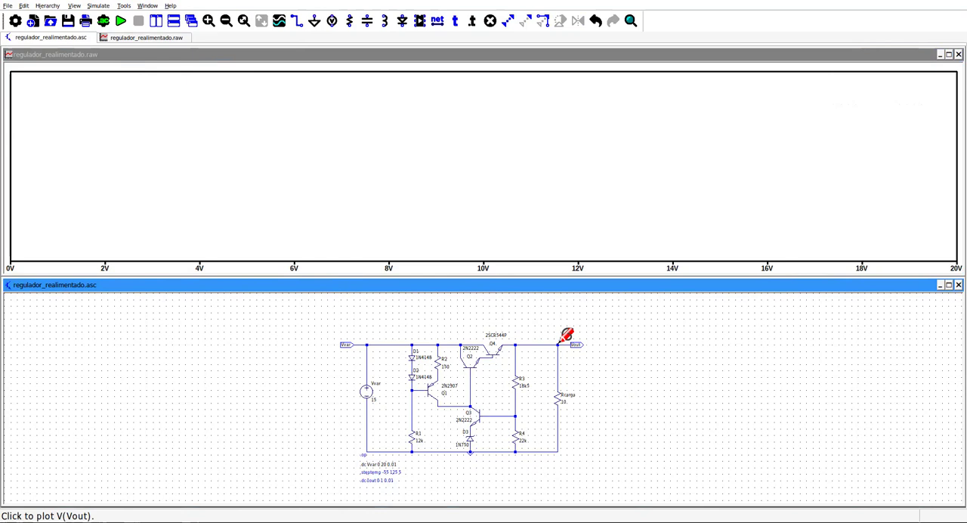
pyautogui.click(560, 343)
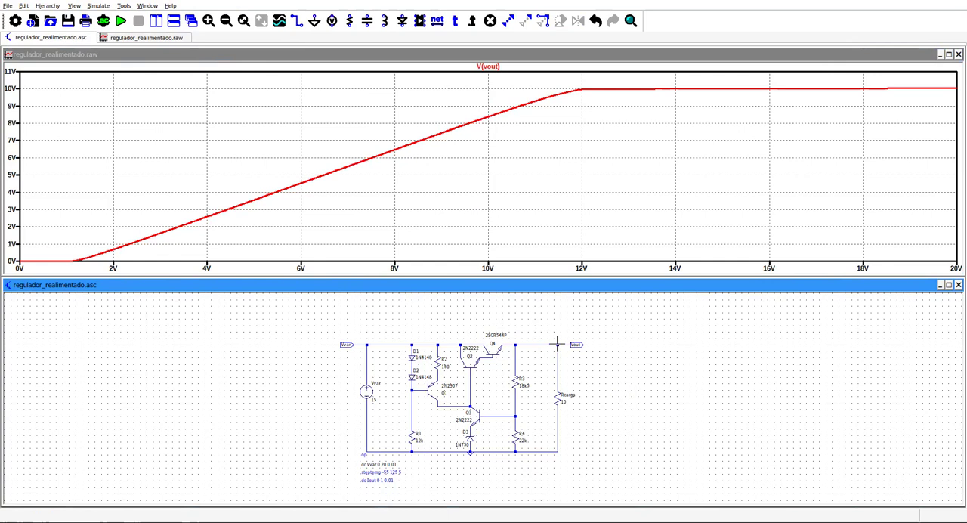
pyautogui.click(958, 54)
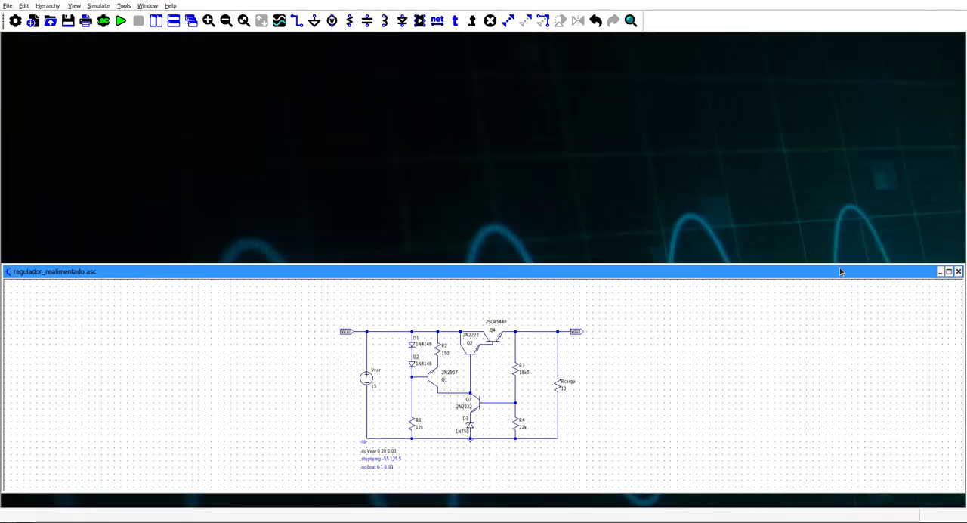
# - Rerun the 0 to 20 V Vvar sweep and plot the Vout node voltage in a maximized waveform window
pyautogui.click(120, 20)
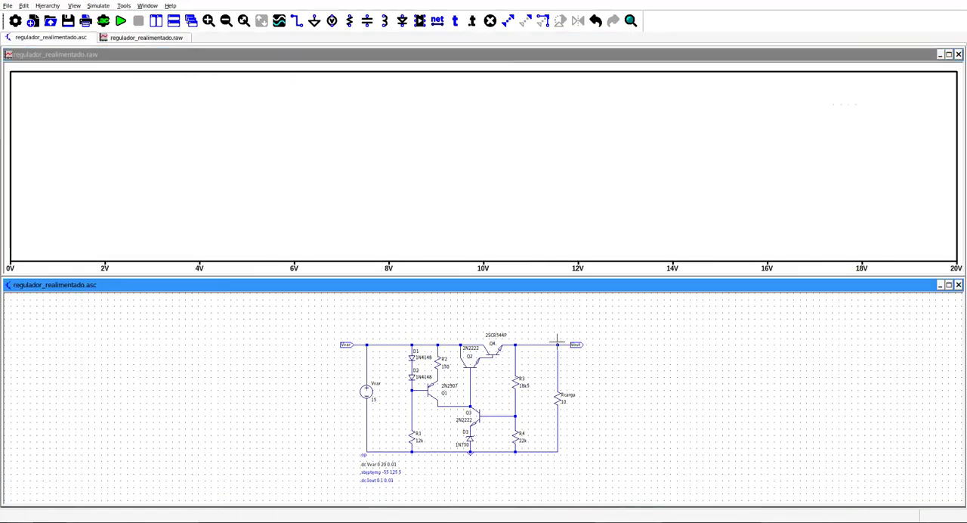
pyautogui.click(567, 339)
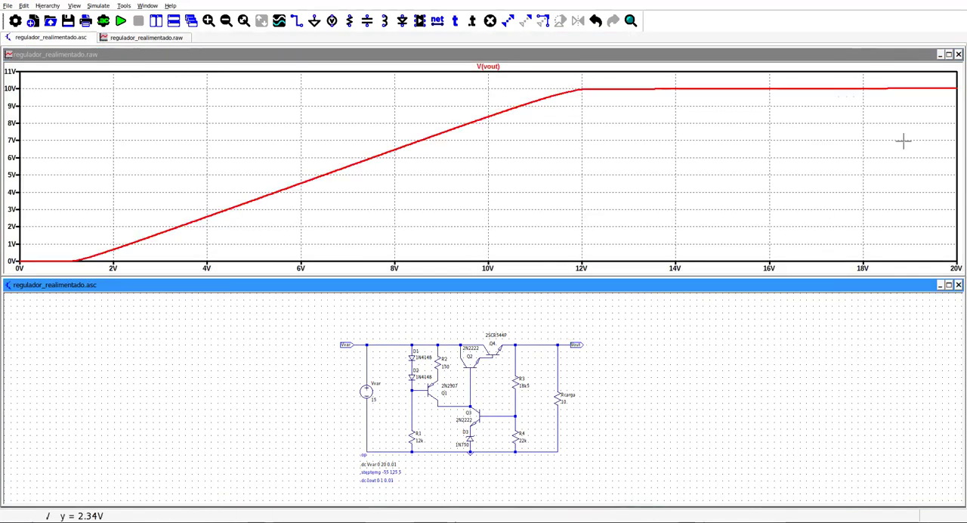
pyautogui.click(948, 55)
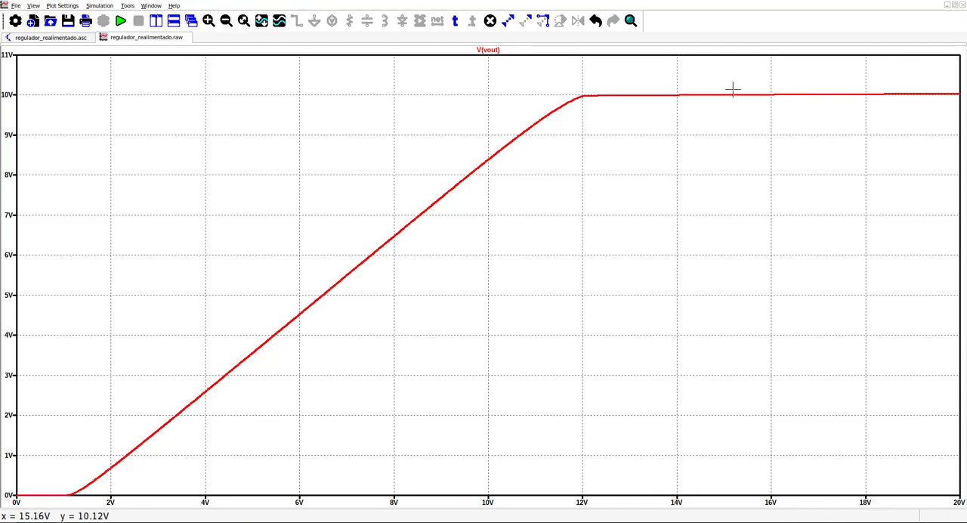
# - Measure the regulated part of the V(vout) curve with two cursors at about 13.3 V and 15.6 V input
pyautogui.click(491, 55)
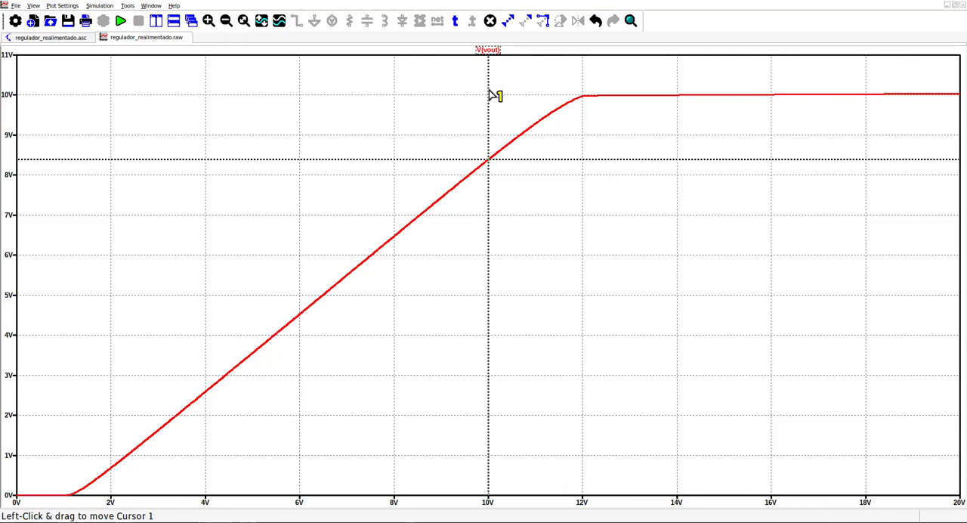
pyautogui.moveTo(489, 95); pyautogui.dragTo(582, 72)
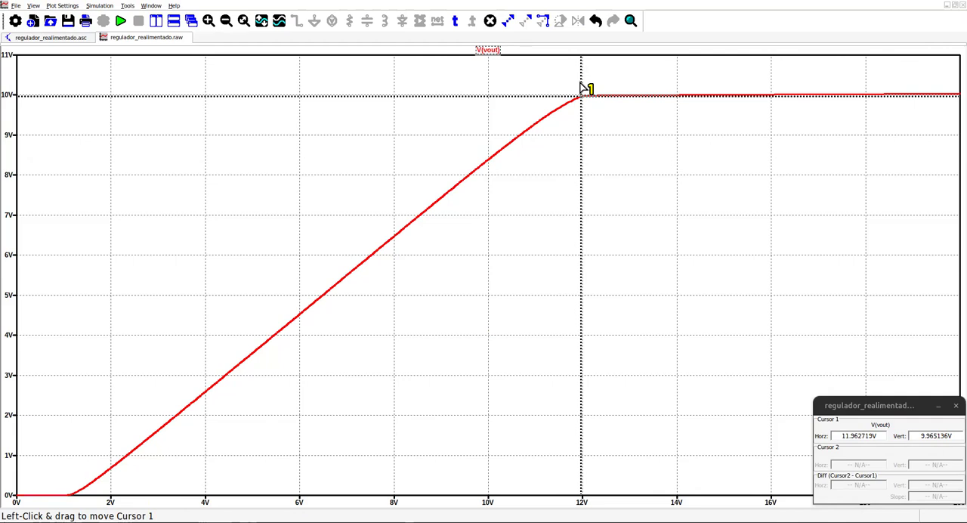
pyautogui.moveTo(582, 75); pyautogui.dragTo(739, 94)
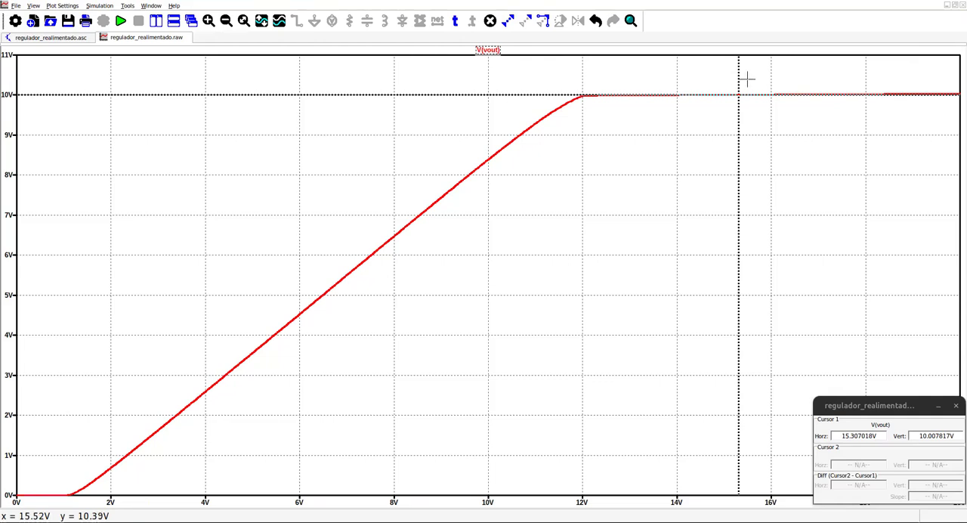
pyautogui.moveTo(742, 83); pyautogui.dragTo(644, 83)
pyautogui.click(487, 50)
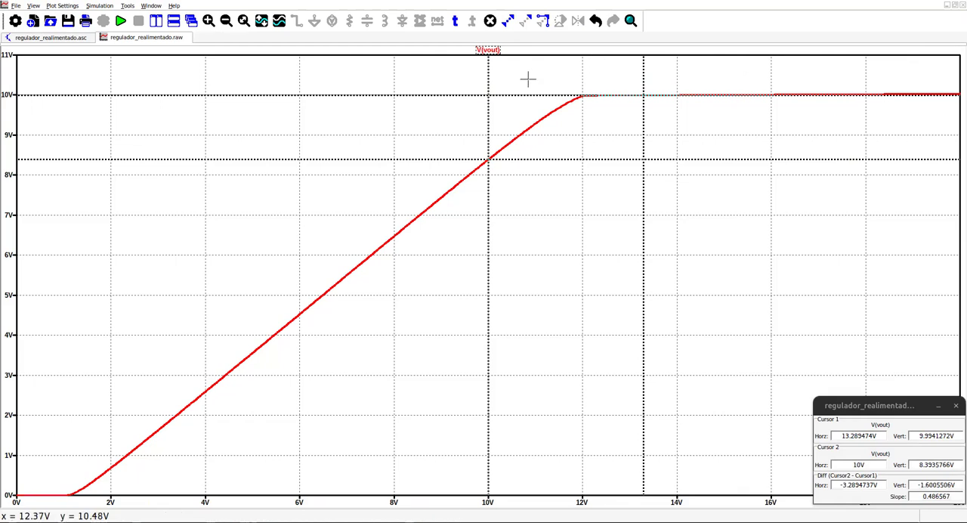
pyautogui.moveTo(497, 80); pyautogui.dragTo(759, 71)
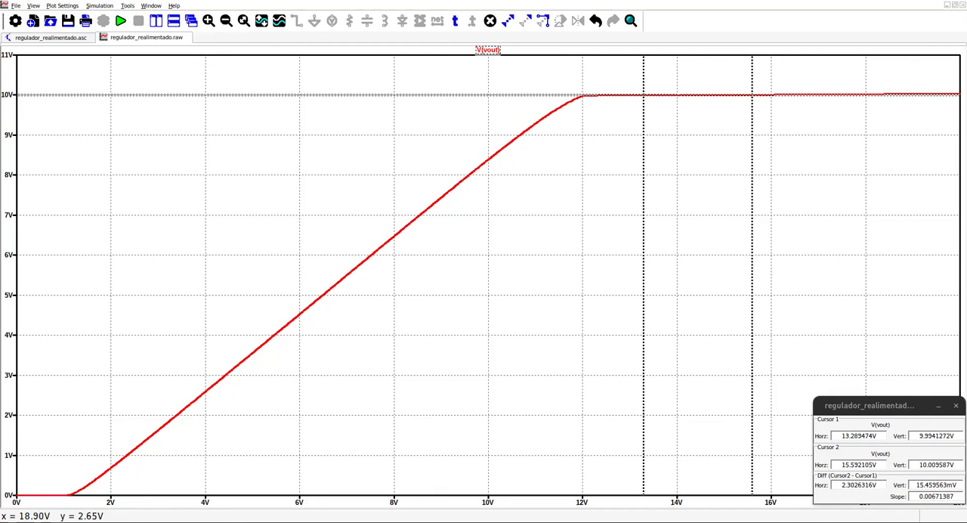
# - Close the cursor readout and the input-sweep waveform plot
pyautogui.click(955, 406)
pyautogui.rightClick(136, 39)
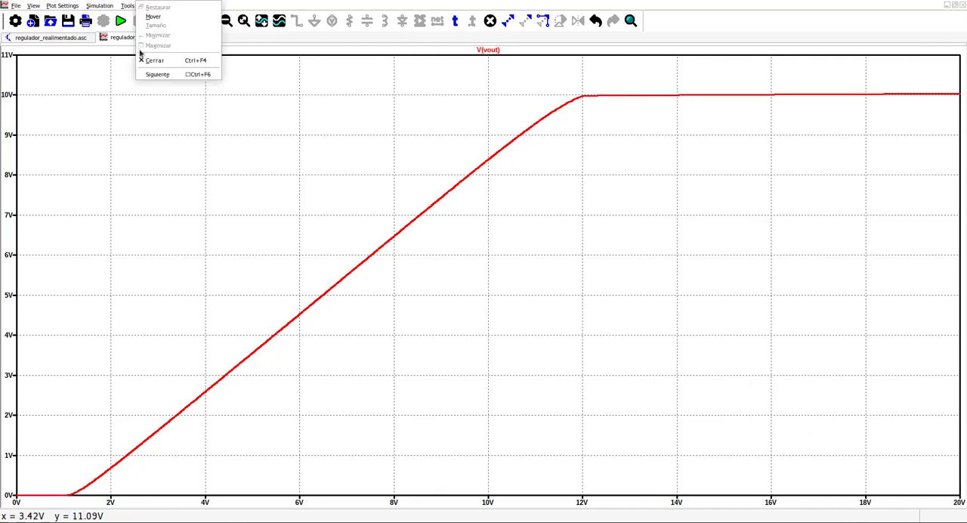
pyautogui.click(155, 60)
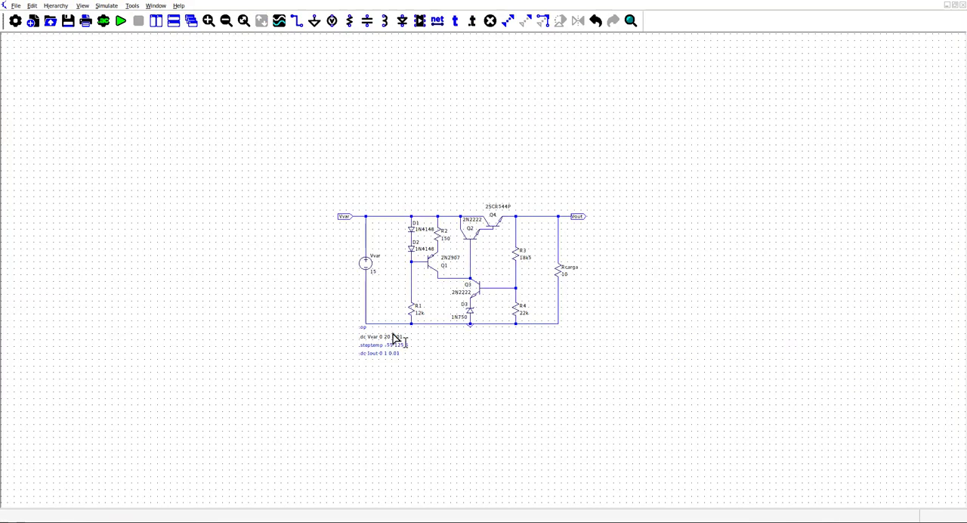
# - Run the temperature sweep from -55 to 125 °C in 5 °C steps and plot the Vout node voltage in a maximized window
pyautogui.scroll(-2, 473, 281)
pyautogui.scroll(4, 481, 288)
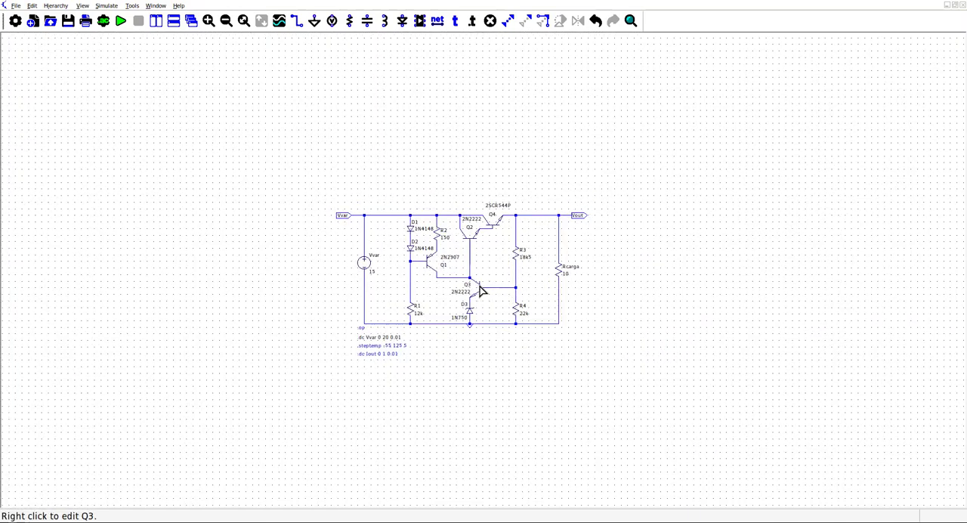
pyautogui.scroll(3, 487, 288)
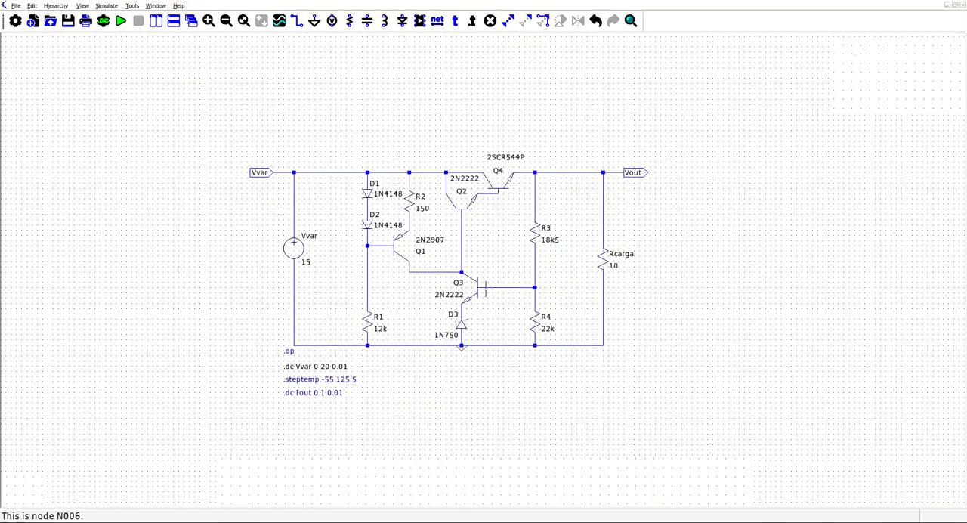
pyautogui.scroll(1, 485, 289)
pyautogui.scroll(-1, 485, 291)
pyautogui.scroll(2, 488, 292)
pyautogui.scroll(2, 488, 294)
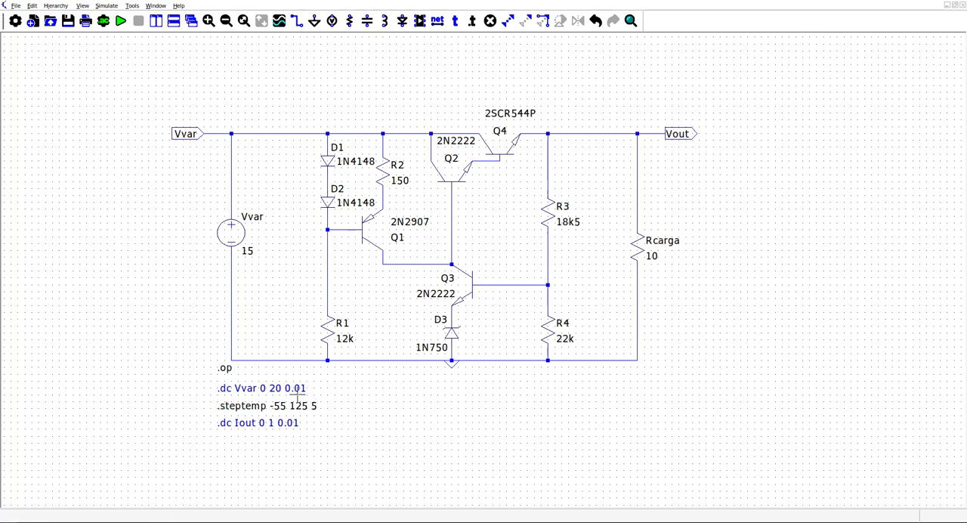
pyautogui.click(120, 21)
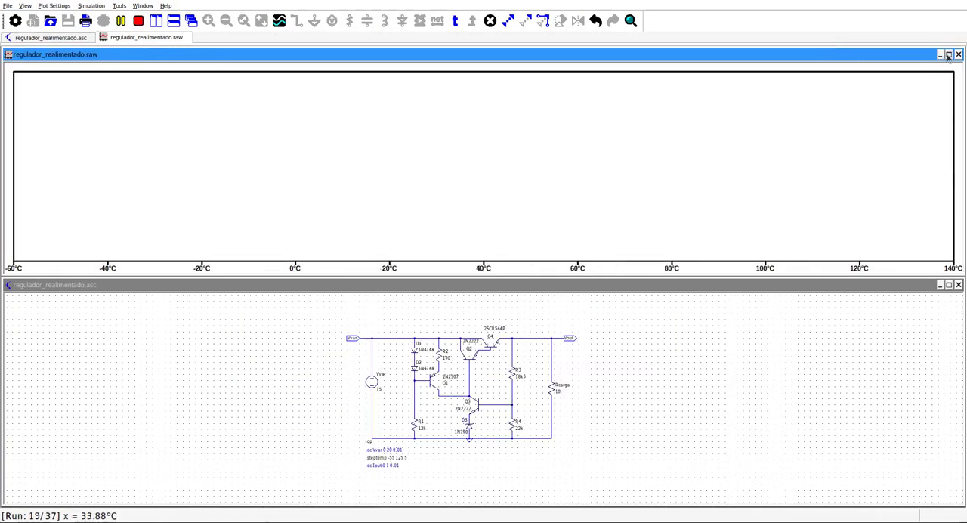
pyautogui.click(562, 337)
pyautogui.click(948, 54)
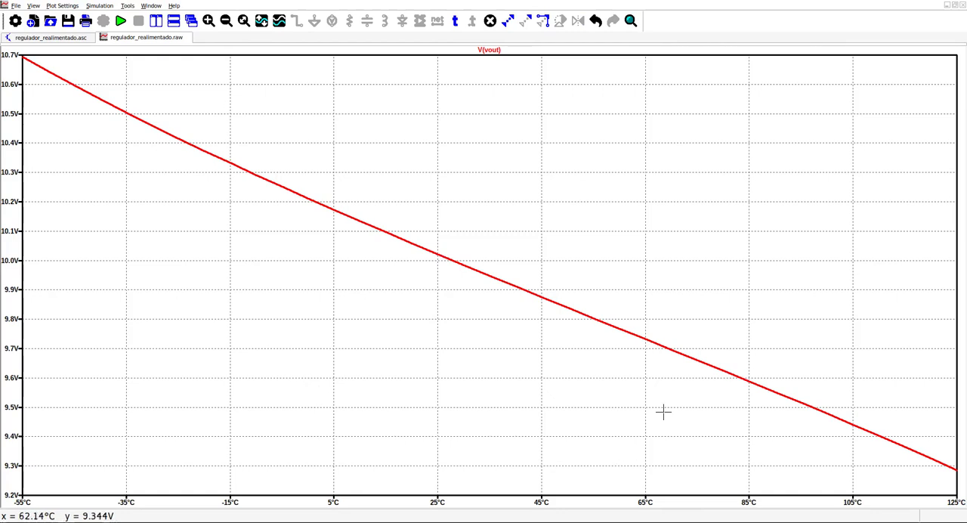
# - Measure the temperature slope of V(vout) with two cursors at about 5 °C and 41 °C
pyautogui.click(488, 51)
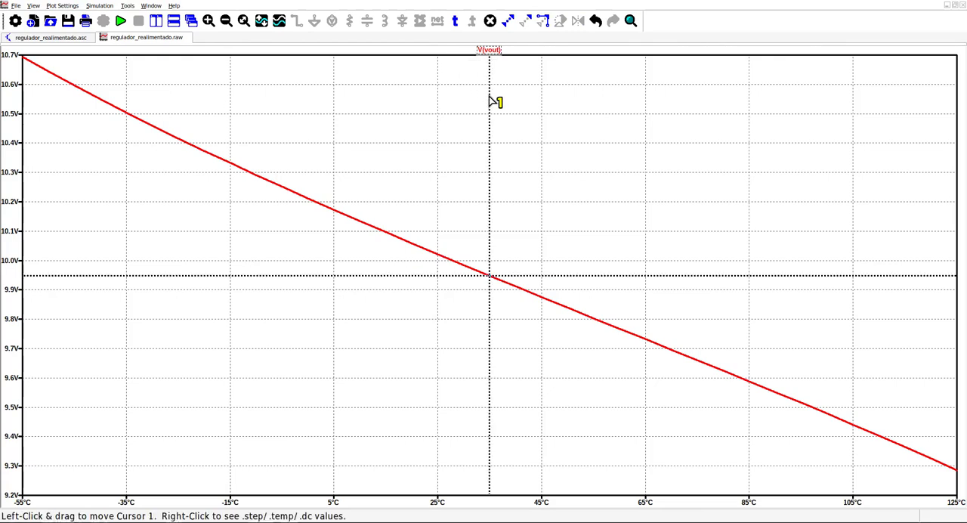
pyautogui.moveTo(491, 100); pyautogui.dragTo(300, 89)
pyautogui.click(495, 53)
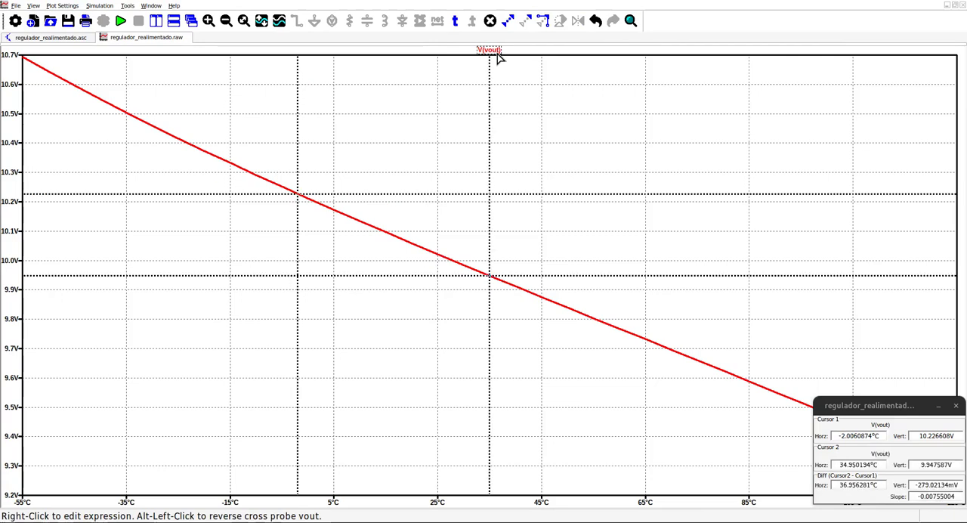
pyautogui.moveTo(489, 89); pyautogui.dragTo(512, 93)
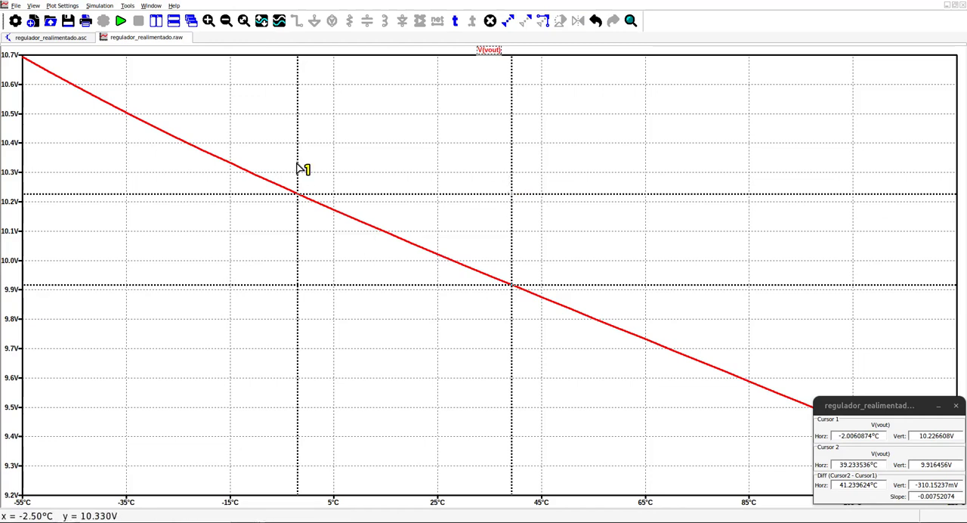
pyautogui.moveTo(300, 163); pyautogui.dragTo(335, 169)
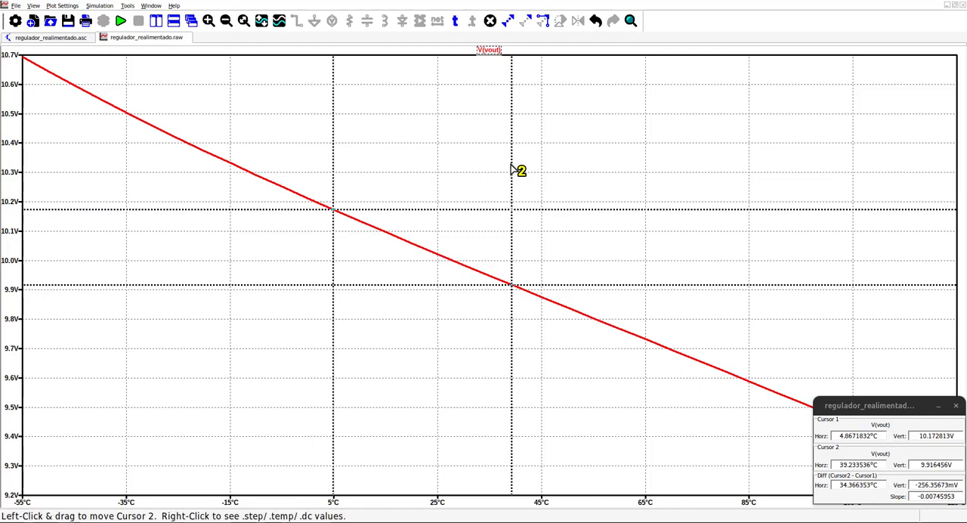
pyautogui.moveTo(511, 169); pyautogui.dragTo(519, 188)
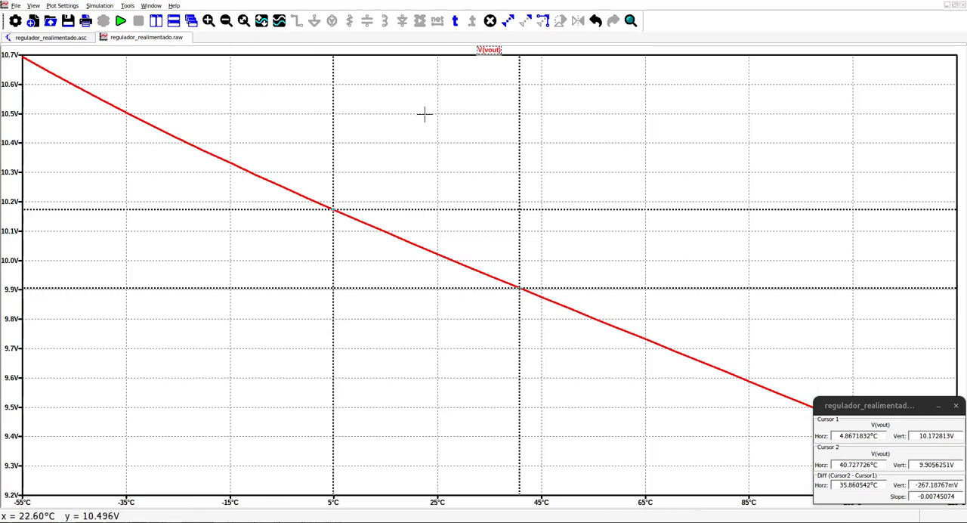
# - Return to the regulator schematic and close the cursor readout
pyautogui.rightClick(150, 41)
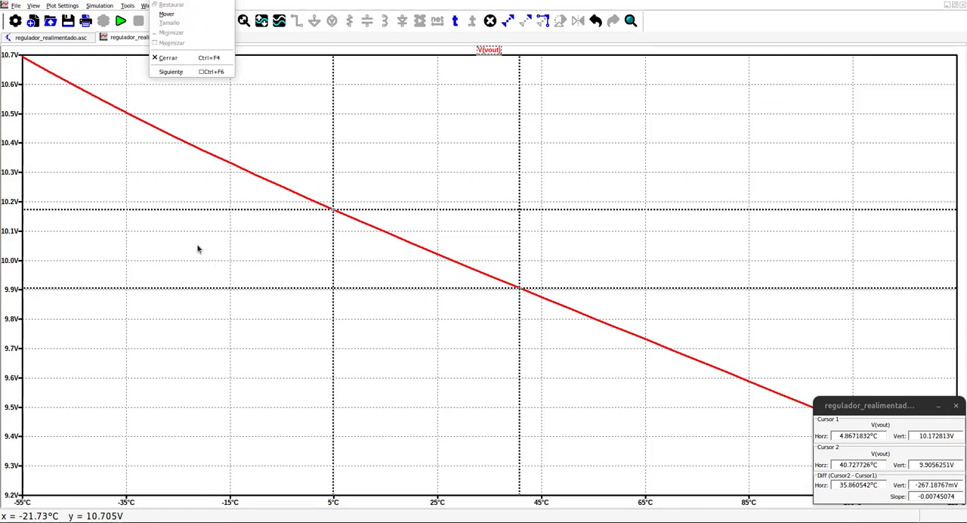
pyautogui.click(303, 3)
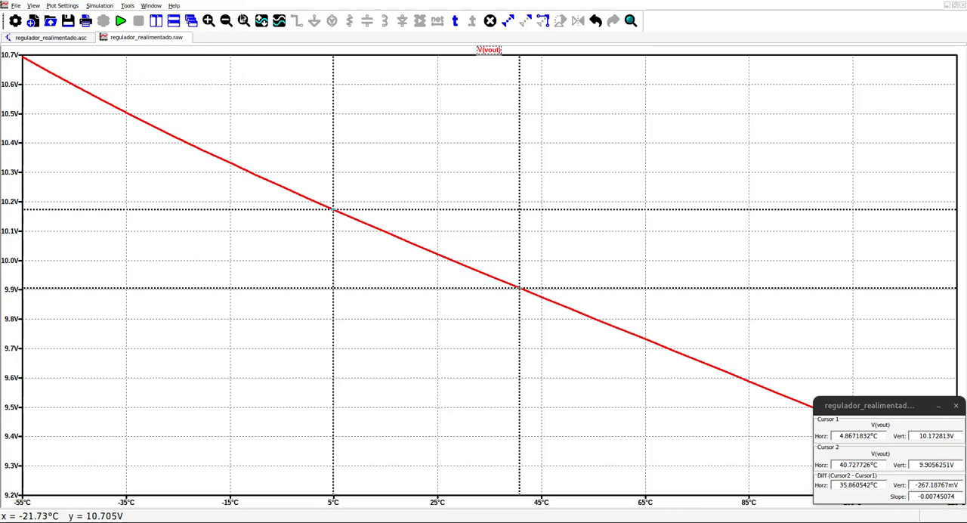
pyautogui.click(50, 37)
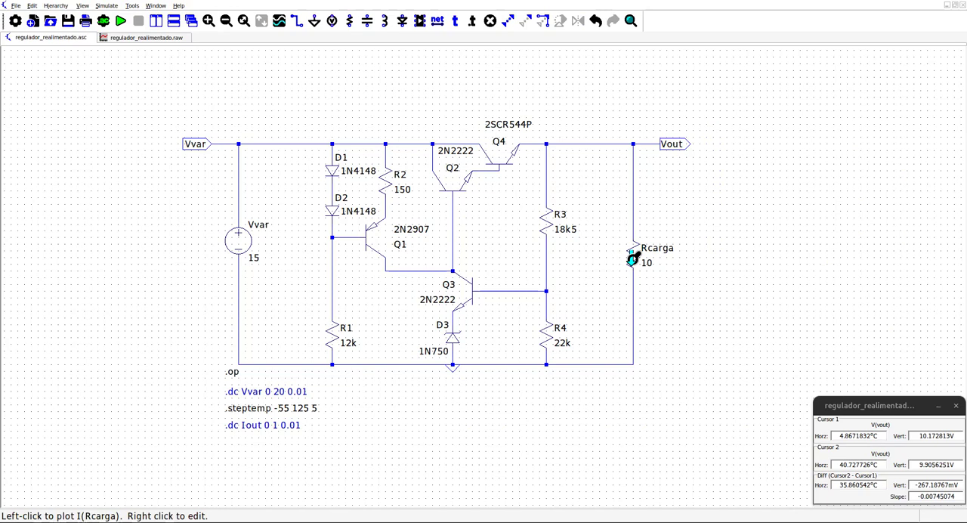
pyautogui.click(956, 405)
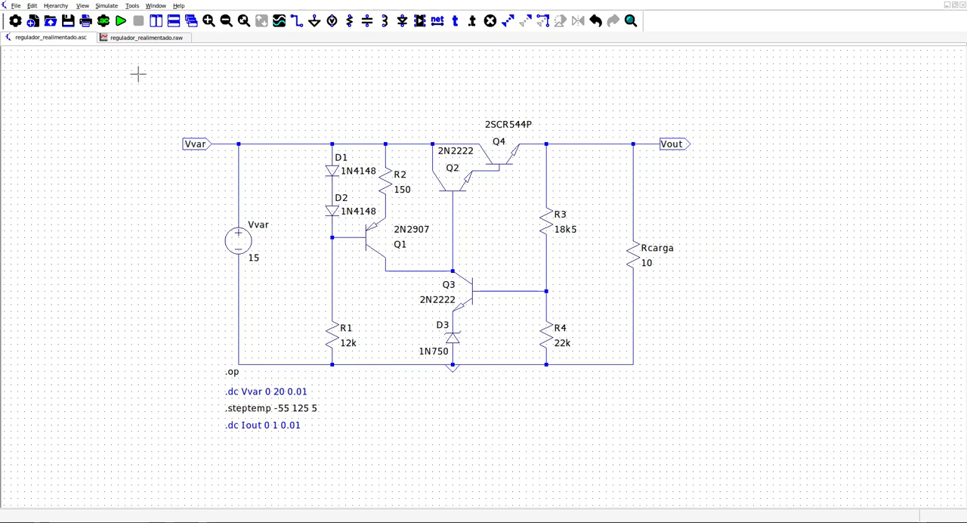
# - Replace the load resistor Rcarga with a downward current source named Iout with a value of 1
pyautogui.click(627, 264)
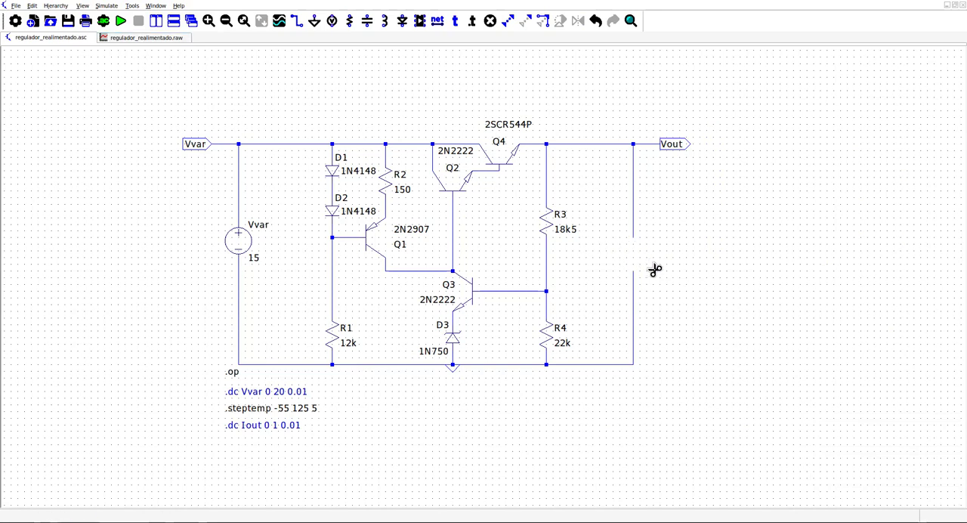
pyautogui.press('Escape')
pyautogui.press('i')
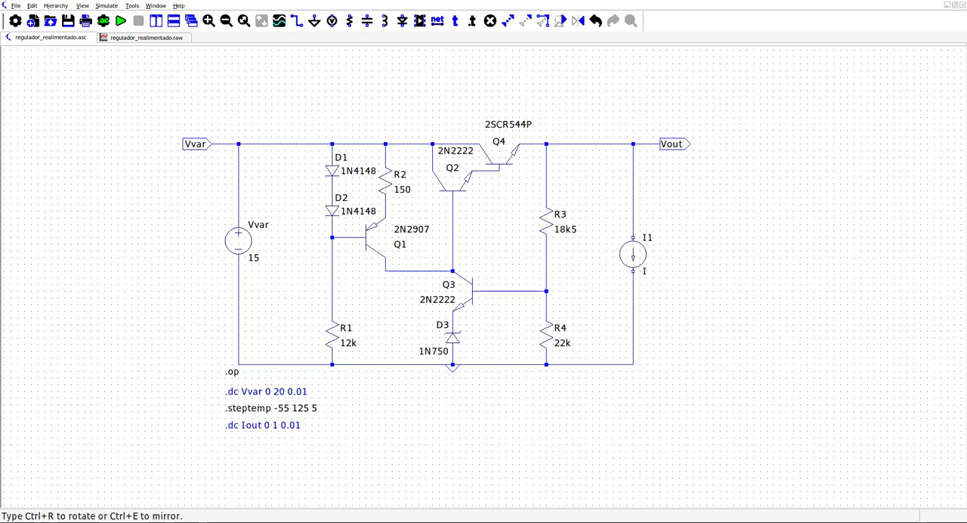
pyautogui.click(633, 253)
pyautogui.press('Escape')
pyautogui.rightClick(636, 253)
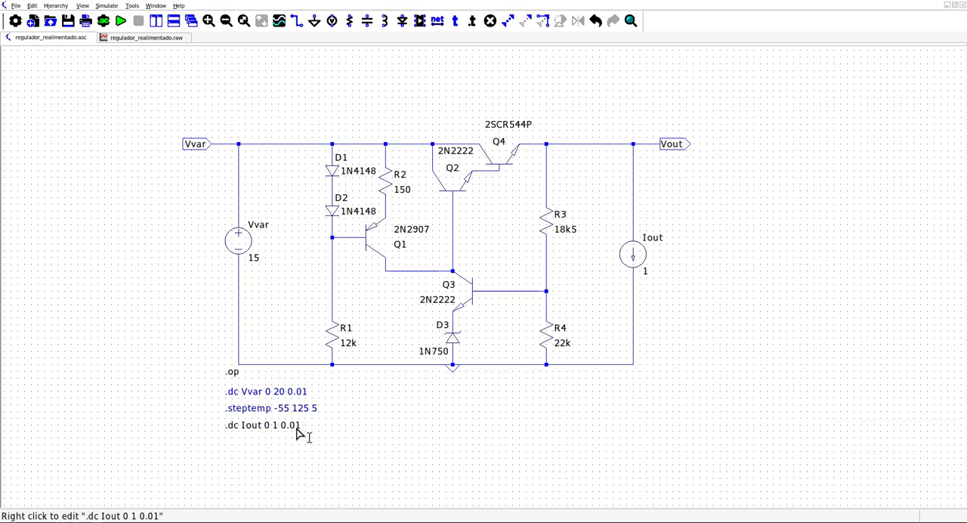
# - Run the DC sweep of Iout from 0 to 1 A in 0.01 A steps and show V(vout) in a maximized plot
pyautogui.click(123, 22)
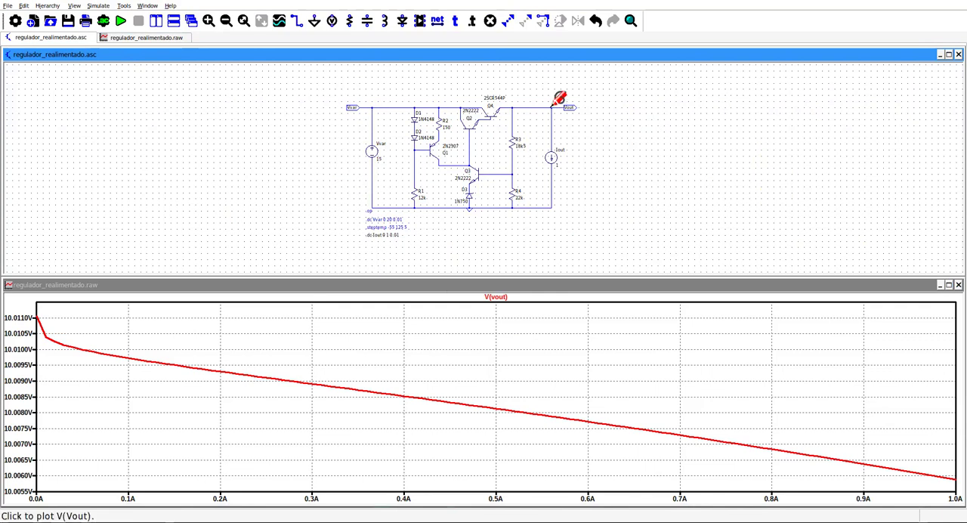
pyautogui.click(947, 284)
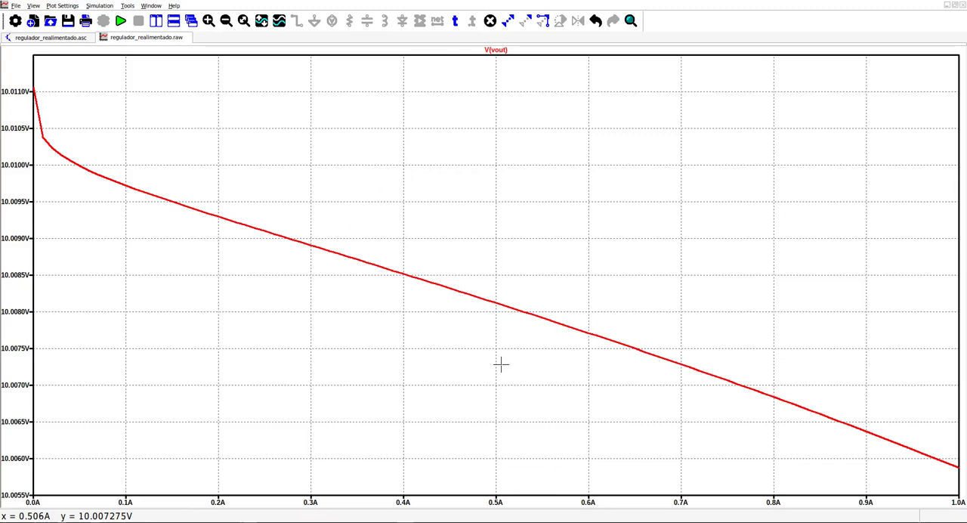
# - Return to the schematic and make .dc Vvar 0 20 0.01 the active sweep instead of the Iout sweep
pyautogui.click(53, 37)
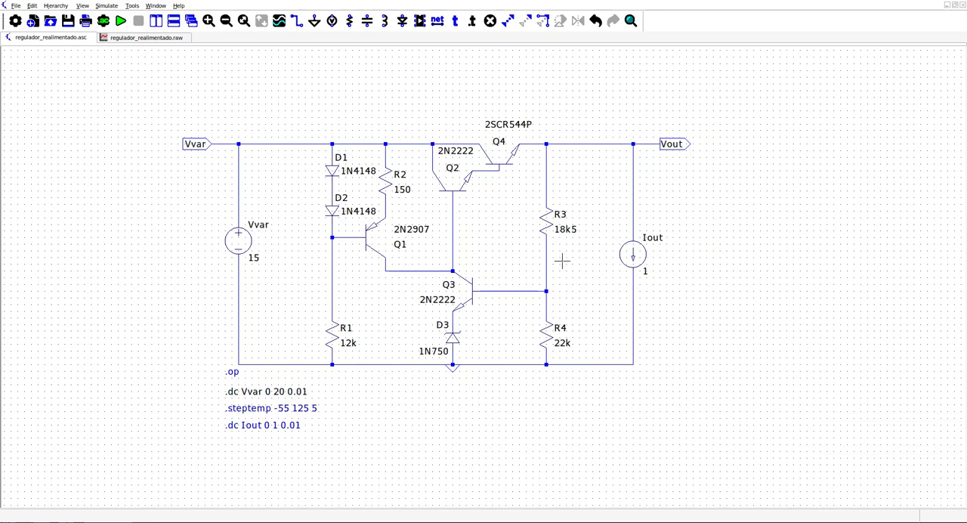
pyautogui.click(129, 40)
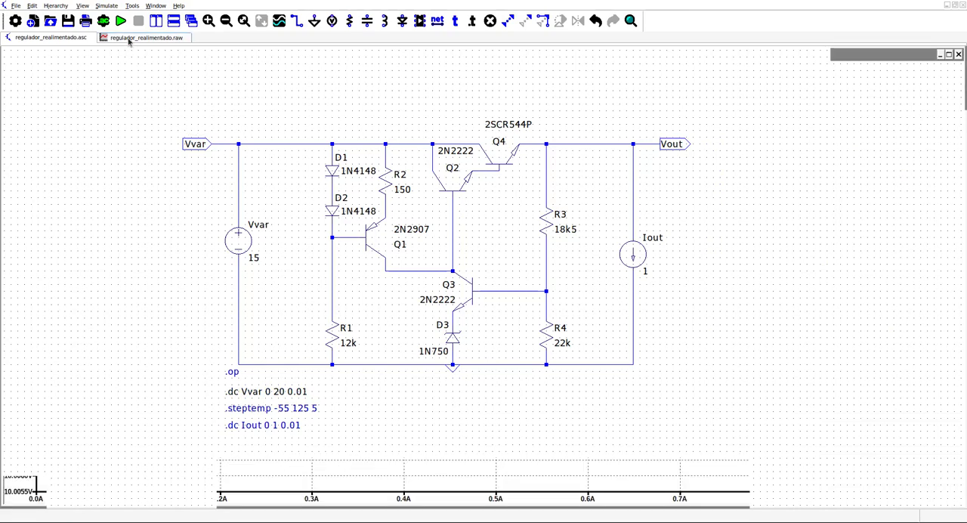
pyautogui.click(53, 37)
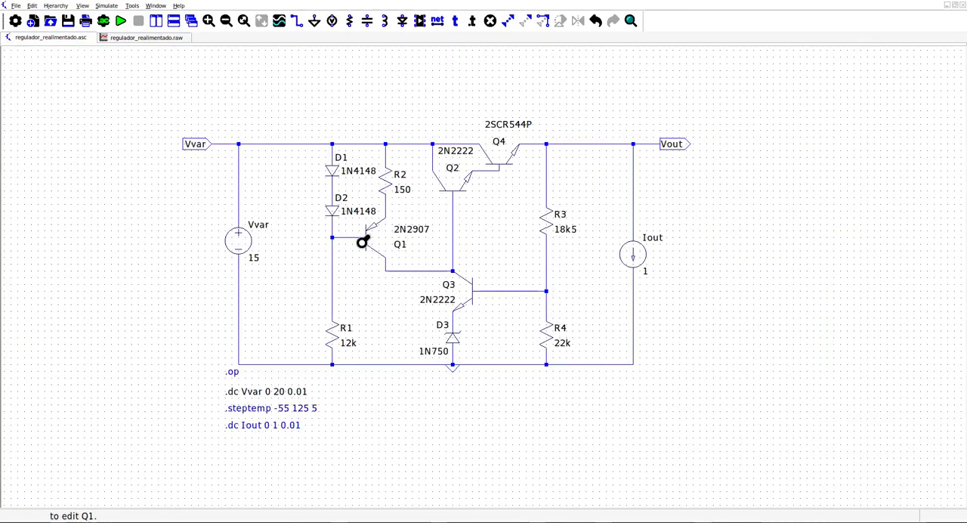